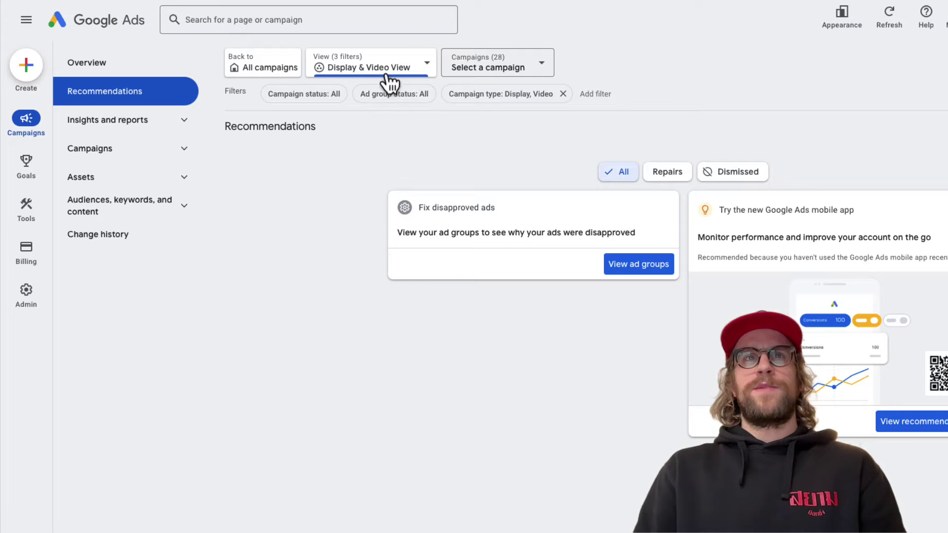
Open the When and where ads showed report from Insights and reports.
click(368, 73)
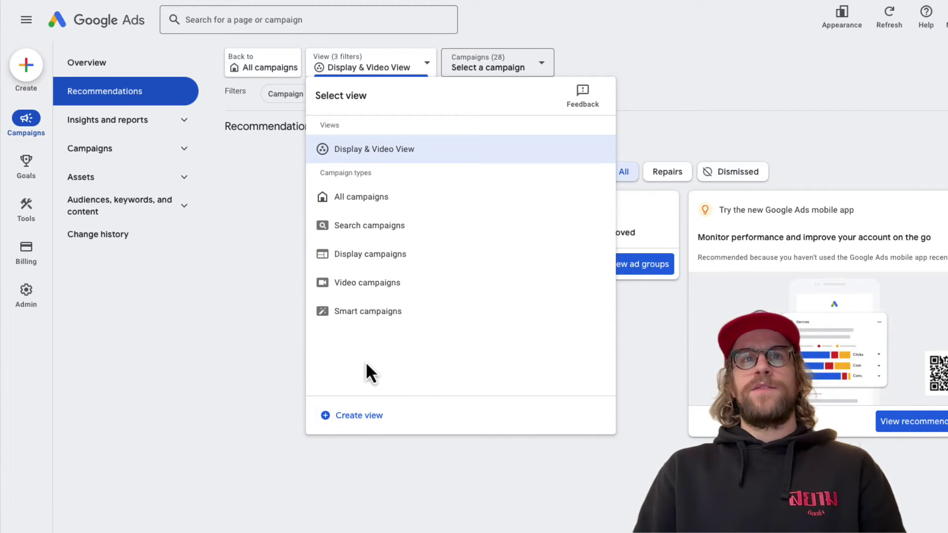
click(274, 348)
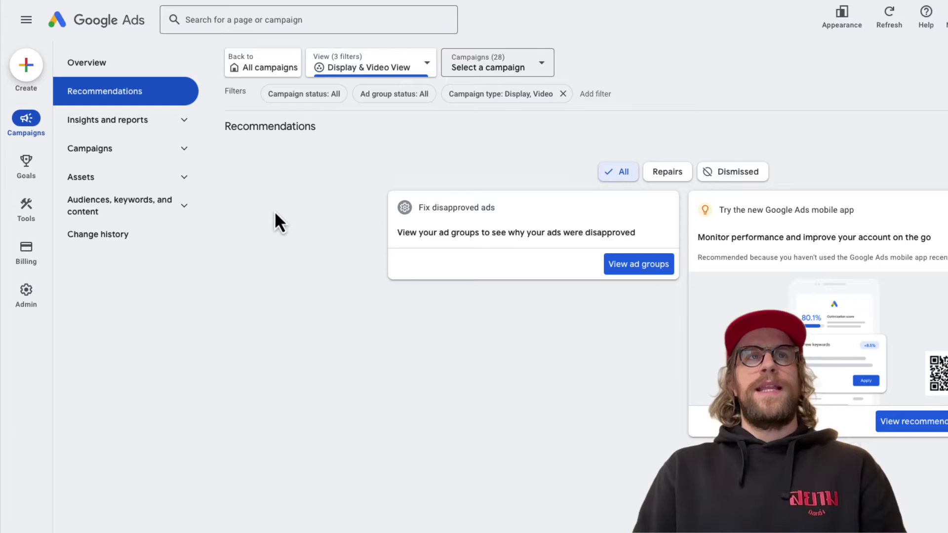
click(126, 130)
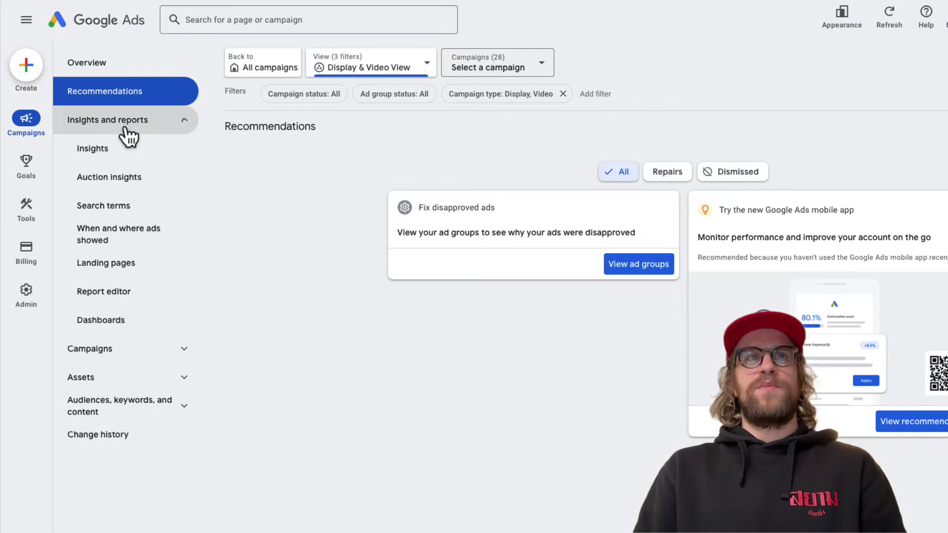
click(138, 242)
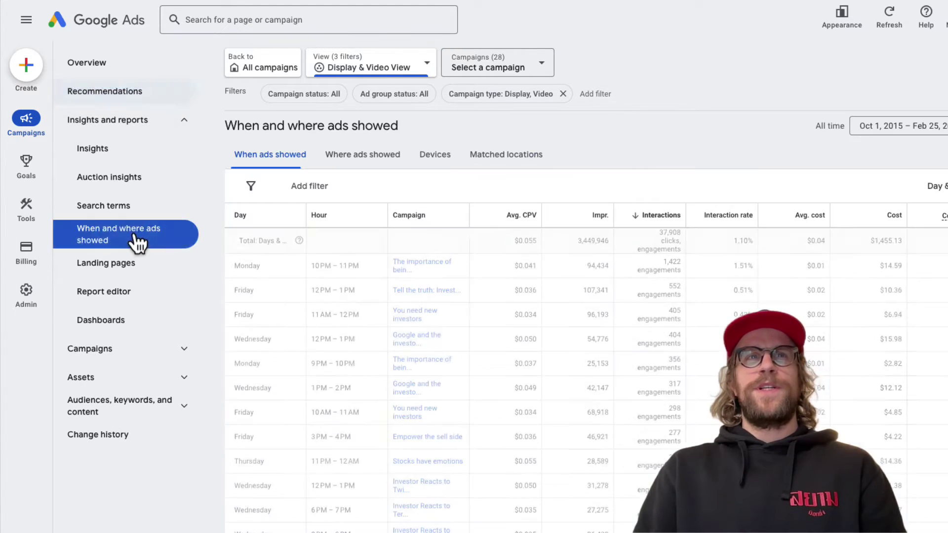
Switch to the Where ads showed tab and scroll through the placements table.
click(353, 166)
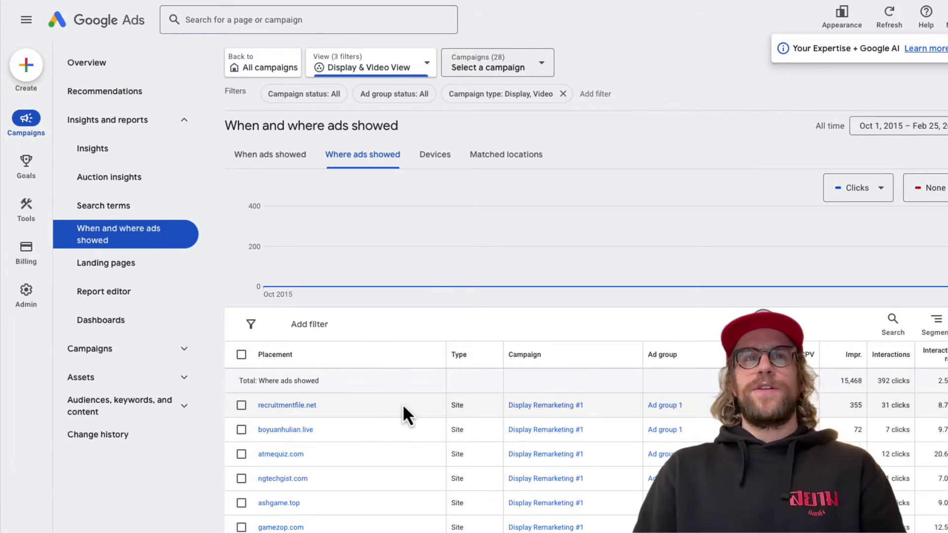
scroll(402, 404, down, 2)
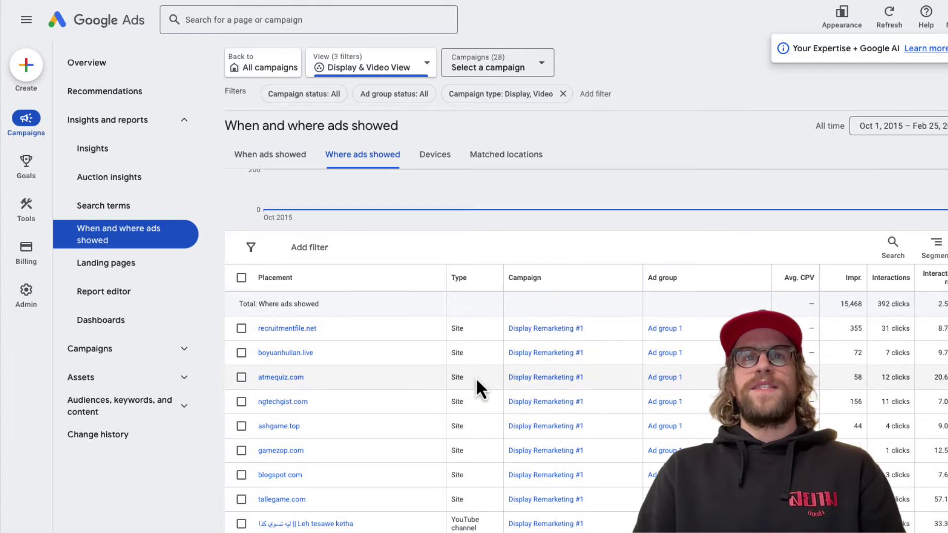
scroll(476, 383, down, 2)
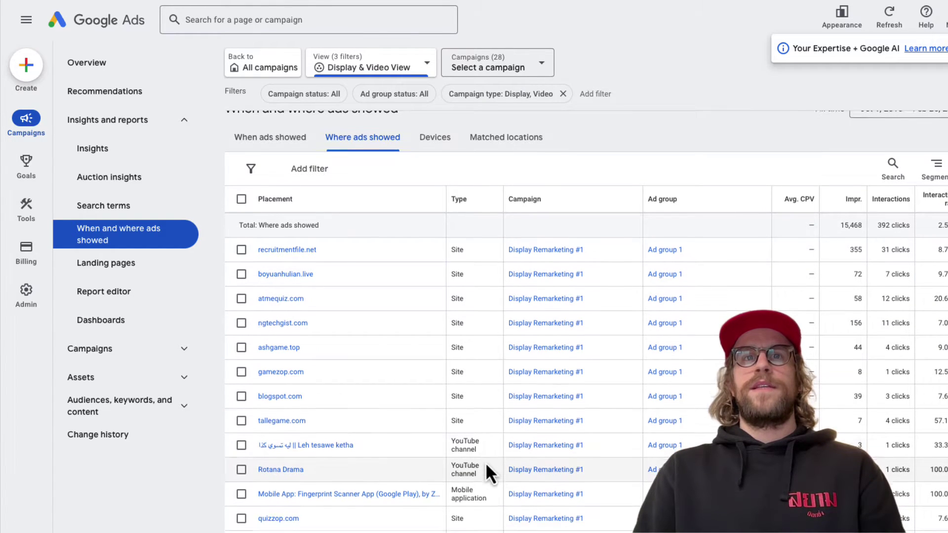
scroll(485, 463, down, 1)
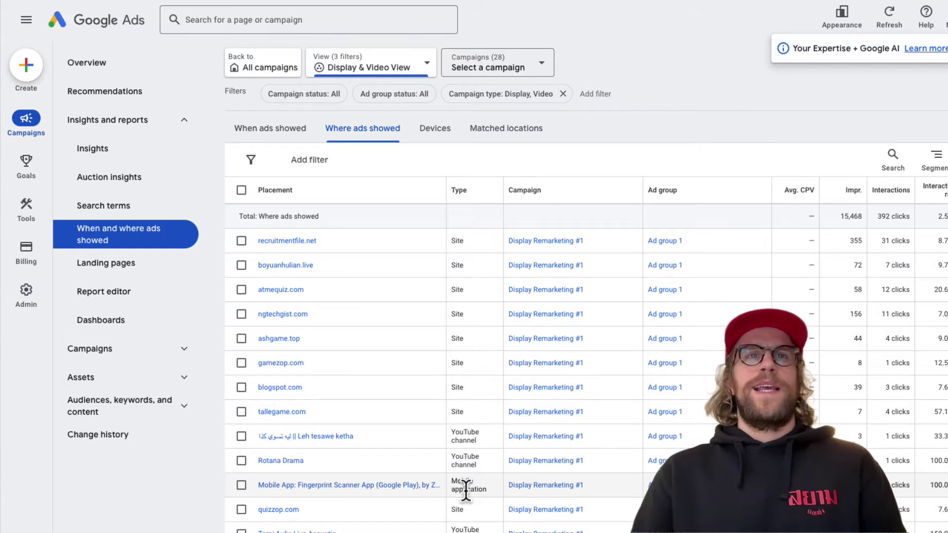
Filter the placements table to Placement contains 'game'.
click(310, 161)
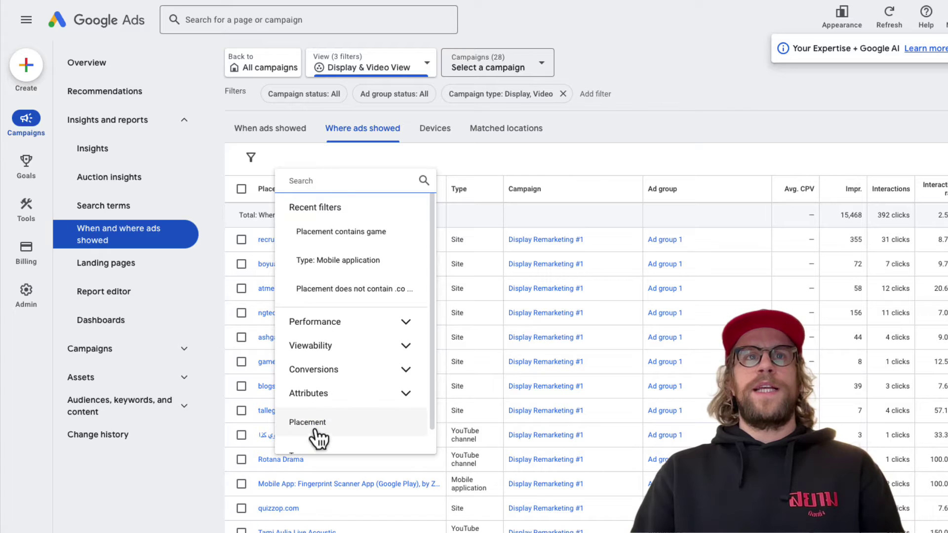
click(317, 429)
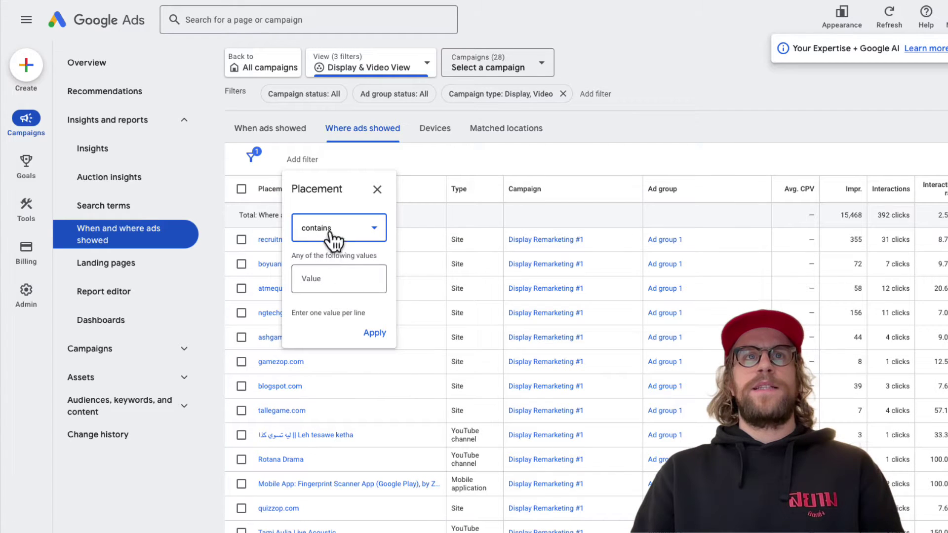
click(319, 279)
text(game)
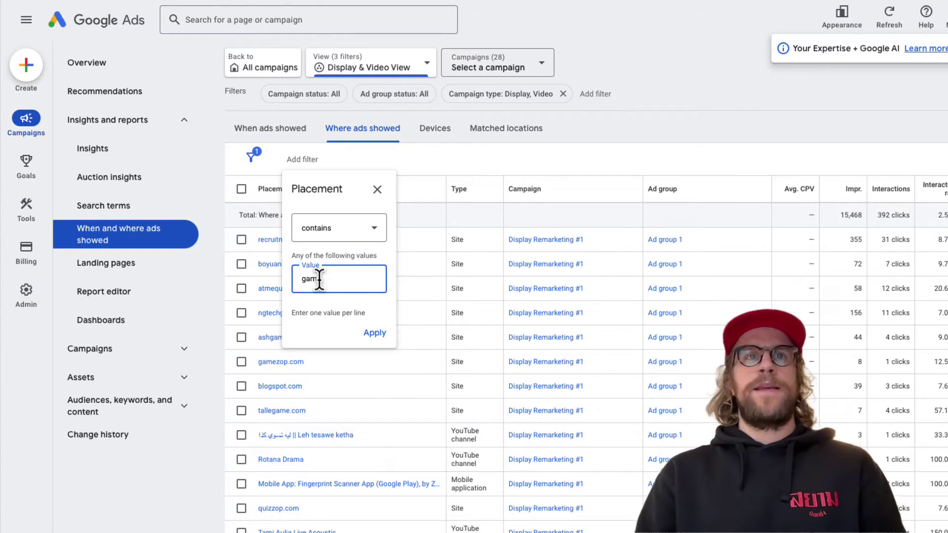
click(380, 333)
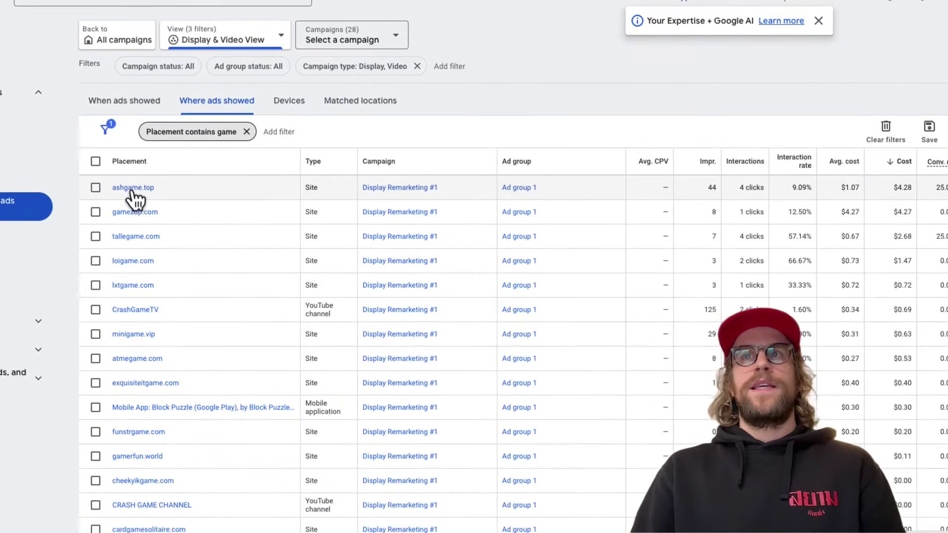
Check the Download export formats, then remove the Placement contains game filter.
click(934, 134)
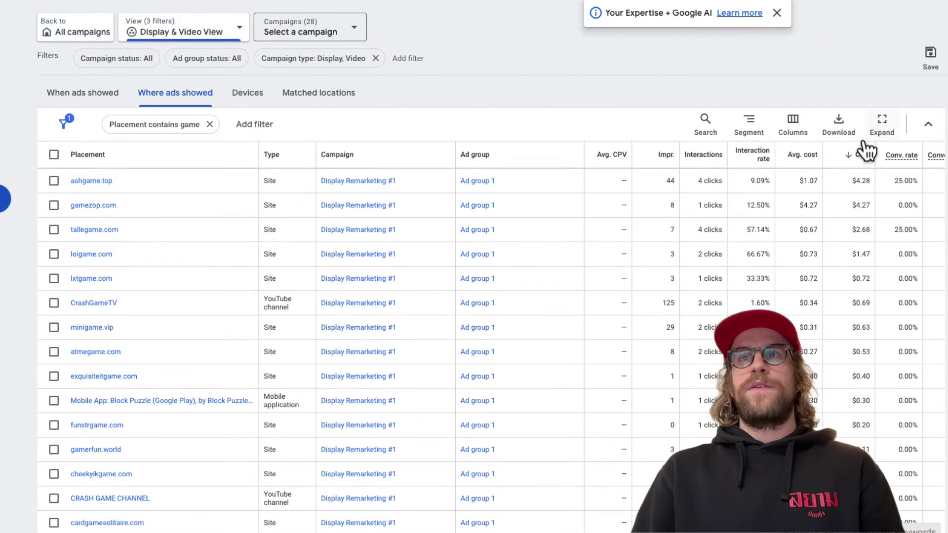
click(839, 127)
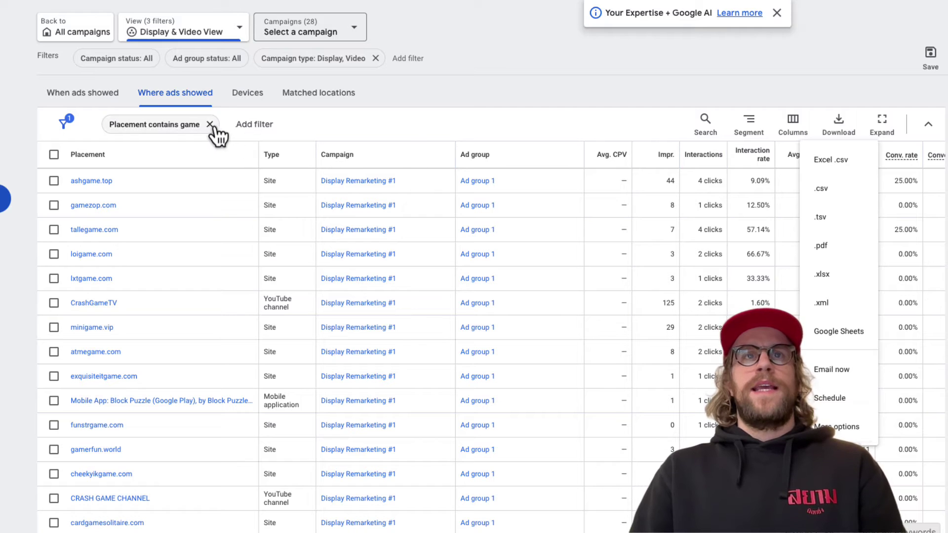
click(180, 126)
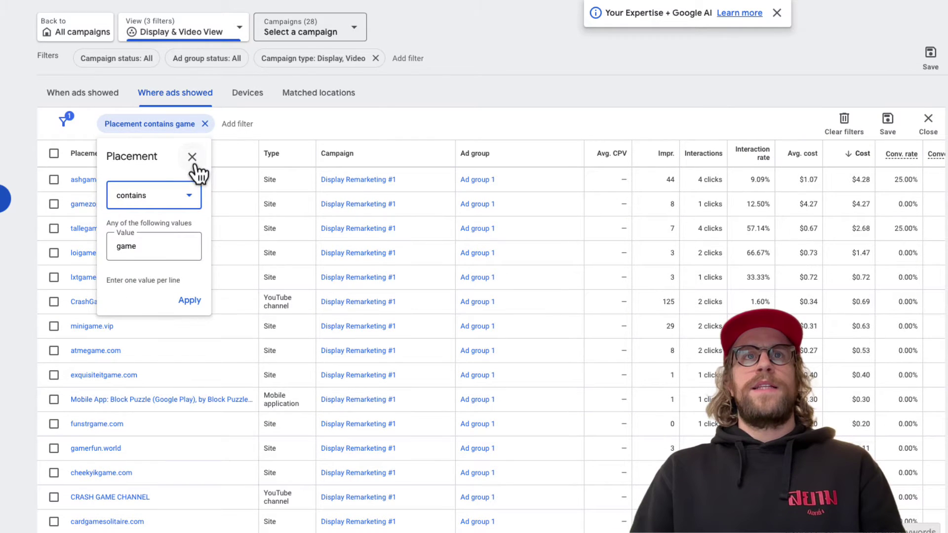
click(192, 156)
click(205, 124)
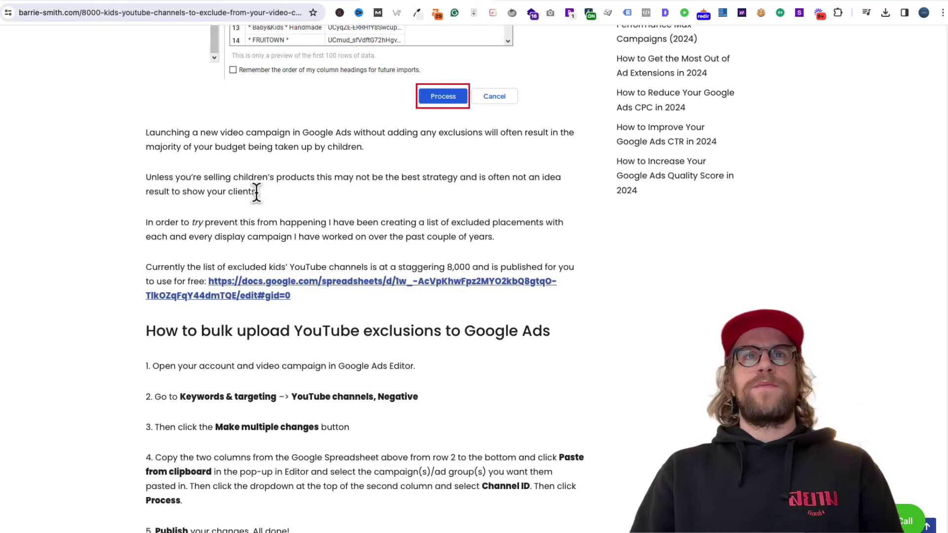
Scroll to the top of the report and close the filter editing bar.
scroll(258, 197, up, 10)
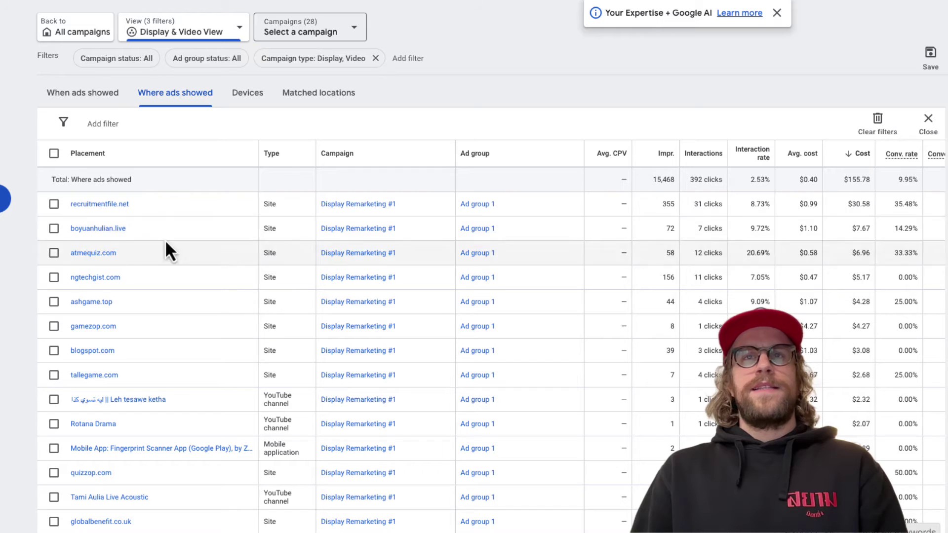
click(921, 129)
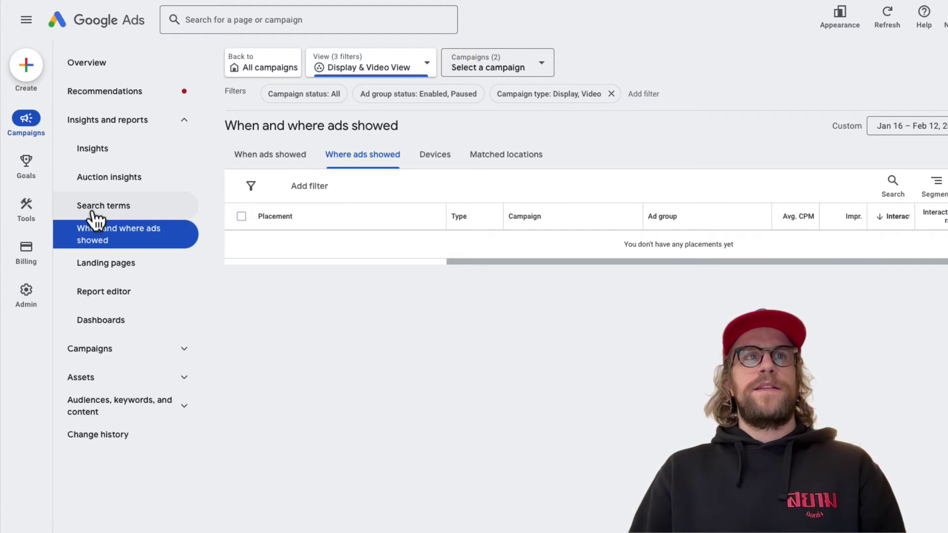
Start a new list under Tools > Shared library > Exclusion lists > Placement exclusion lists.
click(25, 225)
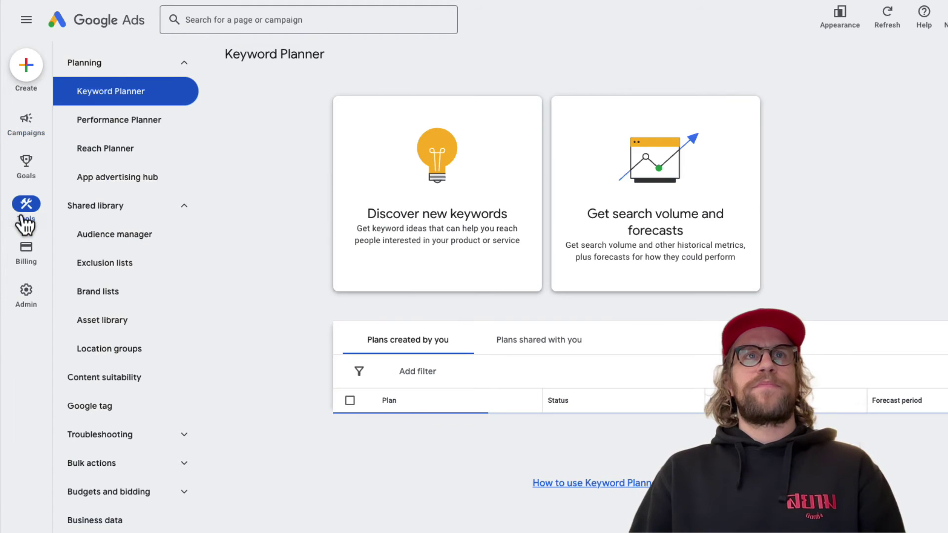
click(157, 214)
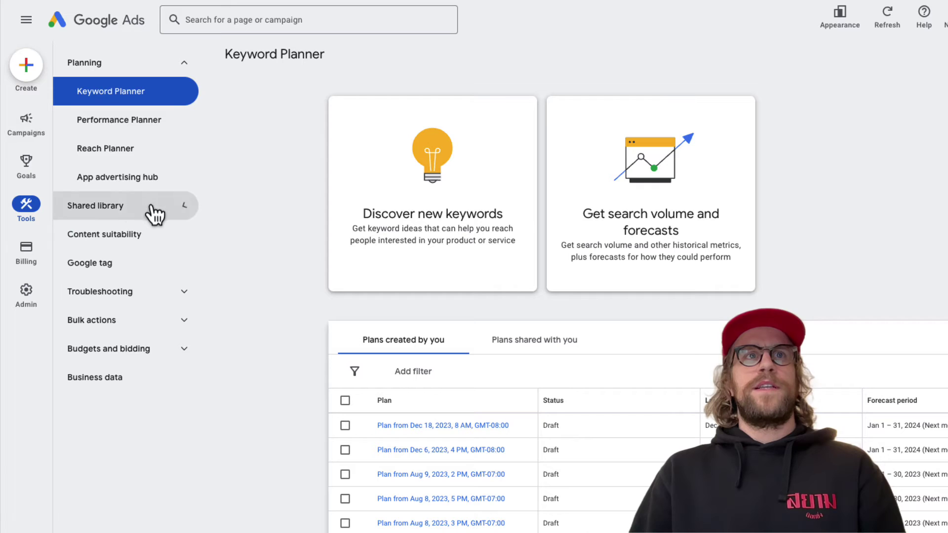
click(139, 216)
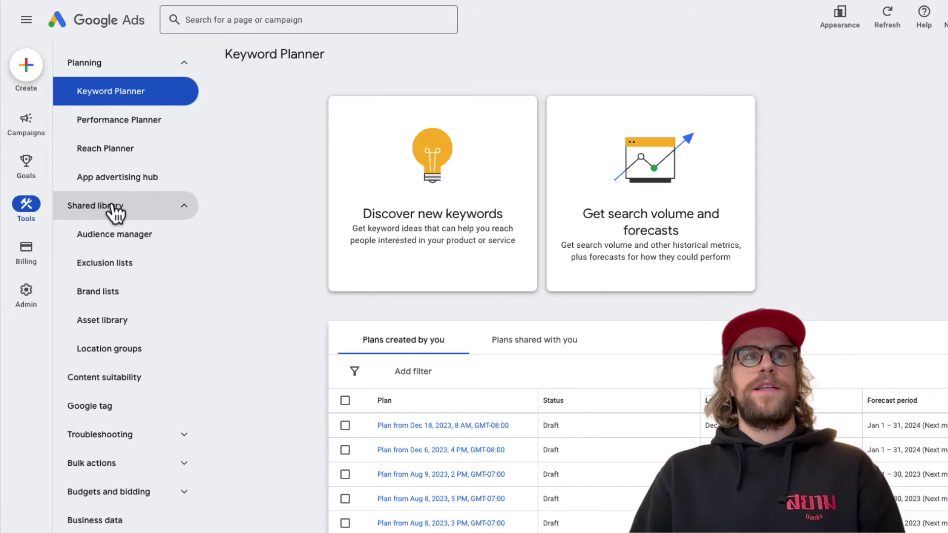
click(116, 269)
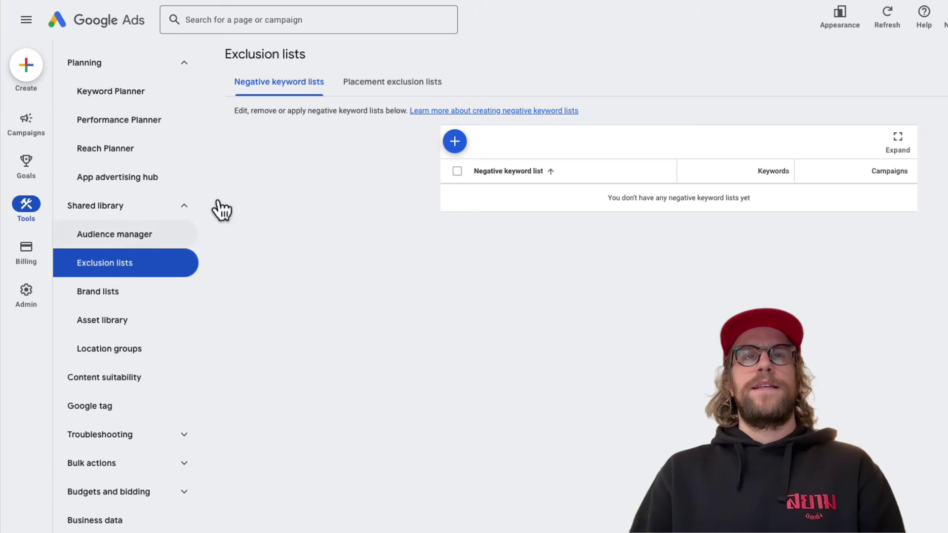
click(393, 84)
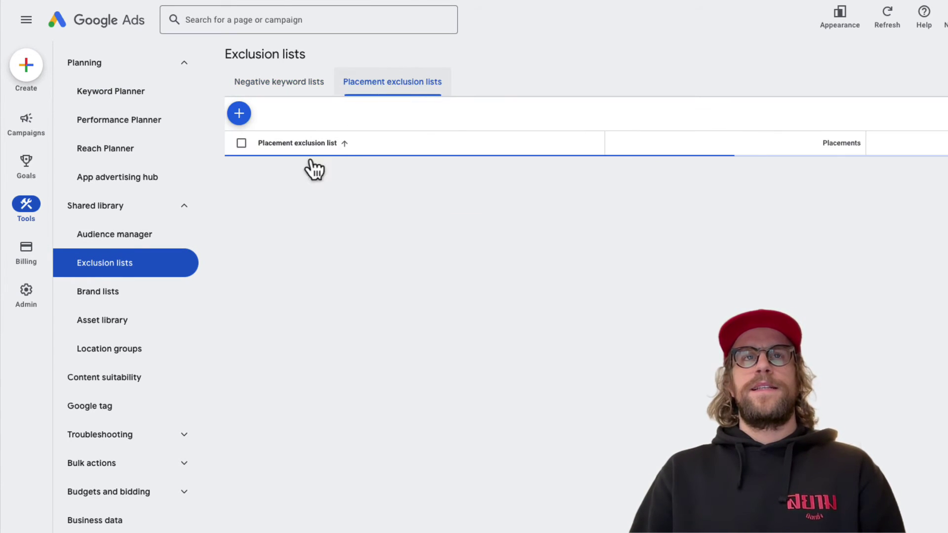
click(239, 114)
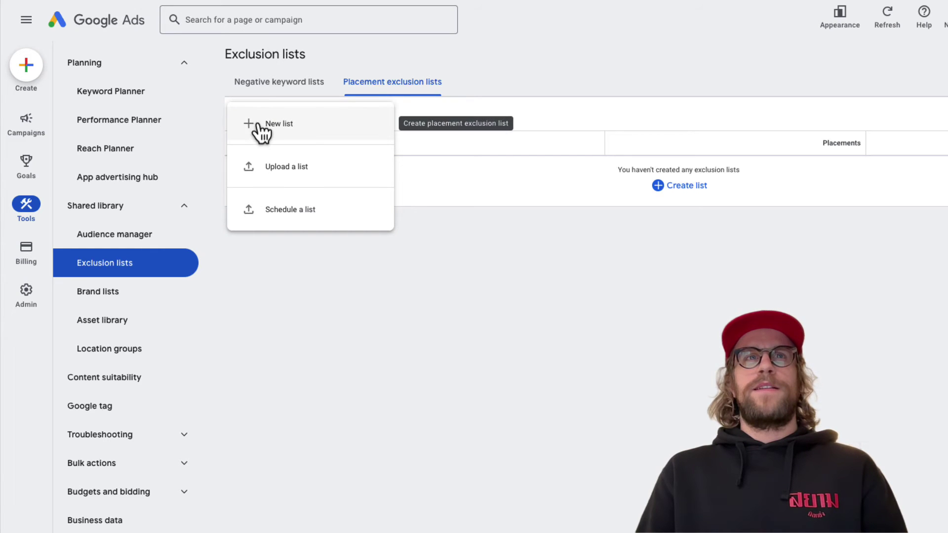
click(267, 126)
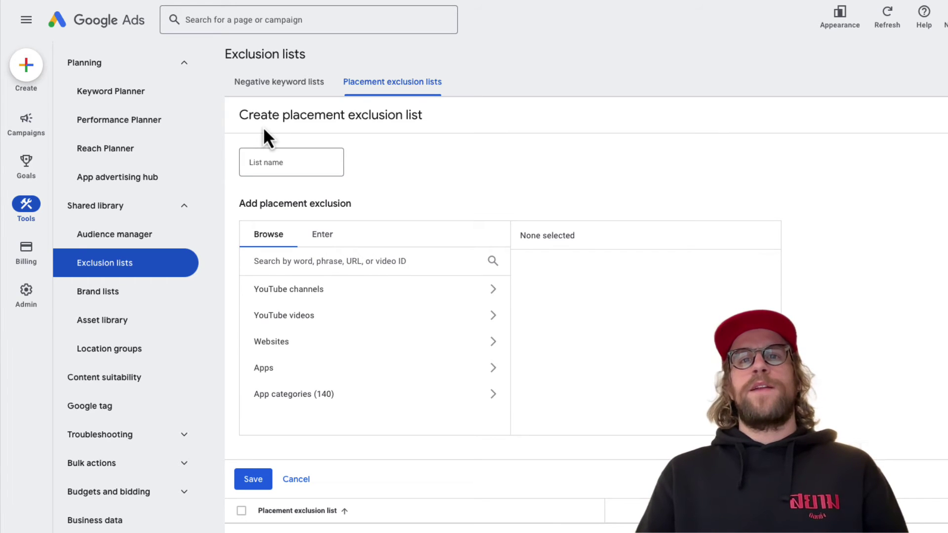
Name the list 'Youtube Exclusions', paste and add the two YouTube channel URLs, and save.
click(273, 163)
text(Youtube Exclusions)
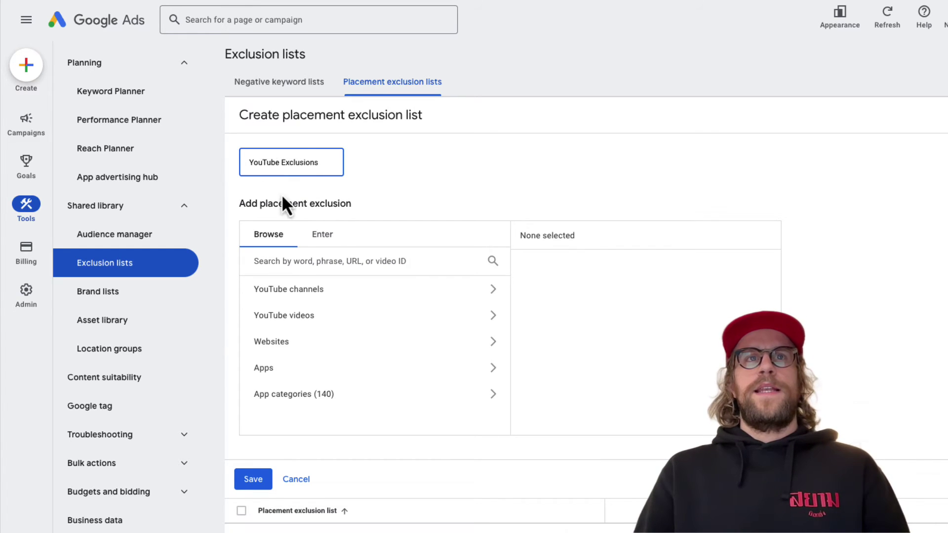
click(325, 236)
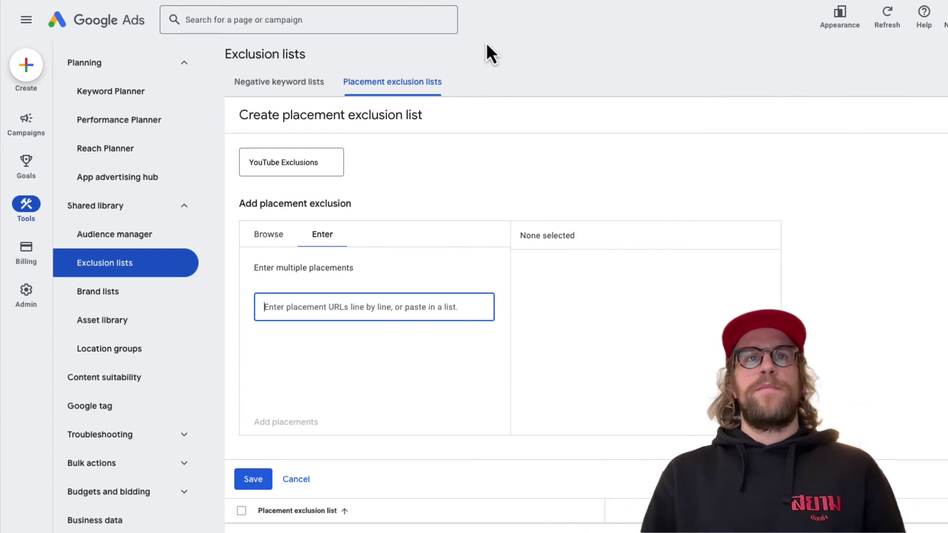
text(http://youtube.com/channel/UCDw4sVJ6huZACTe-ik4YDeA http://youtube.com/channel/UCMolzY5sa0W8ZyNXwMOp9NQ)
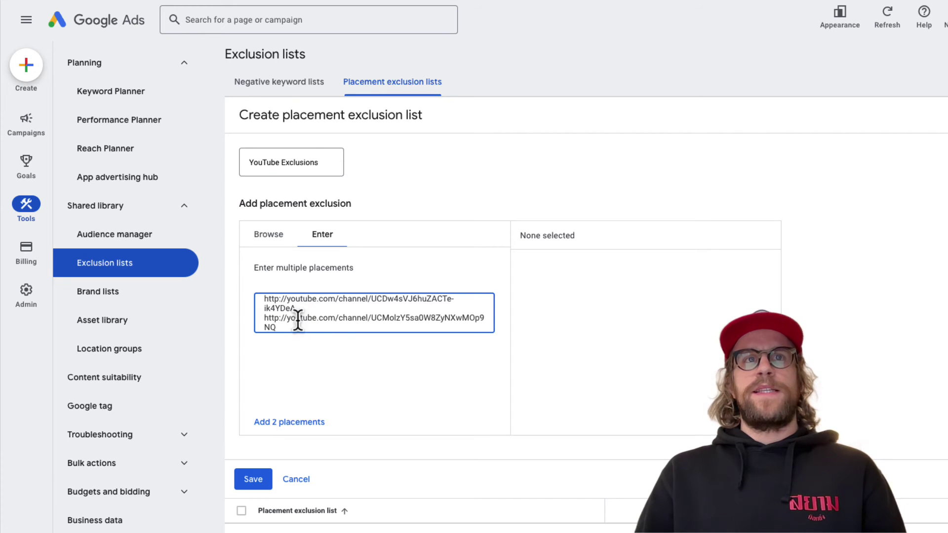
click(296, 424)
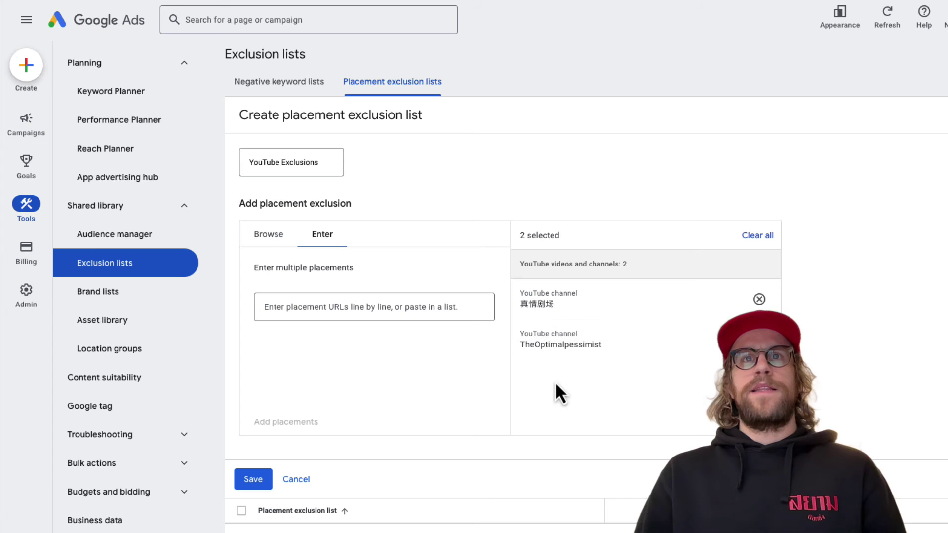
click(254, 480)
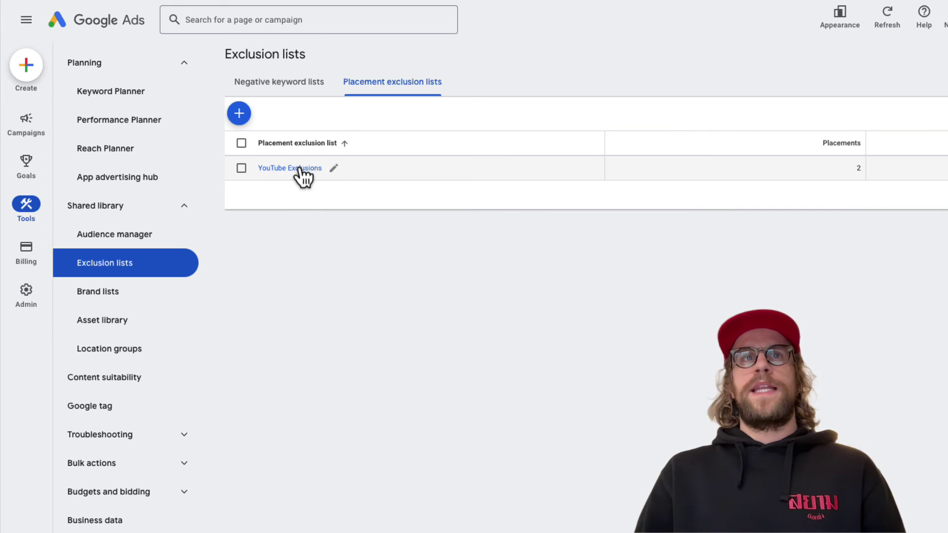
Apply the YouTube Exclusions list to both the Display Demo and Video Demo campaigns.
click(300, 170)
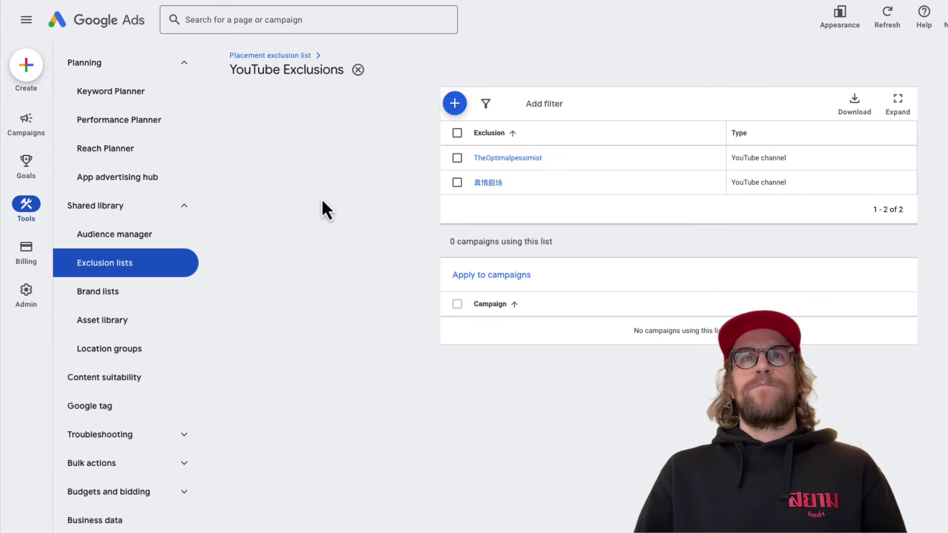
click(493, 278)
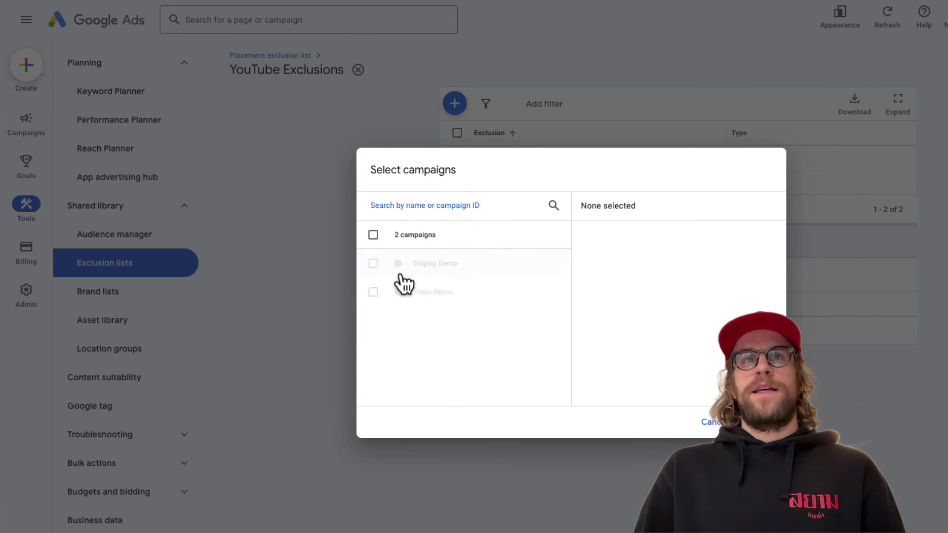
click(374, 236)
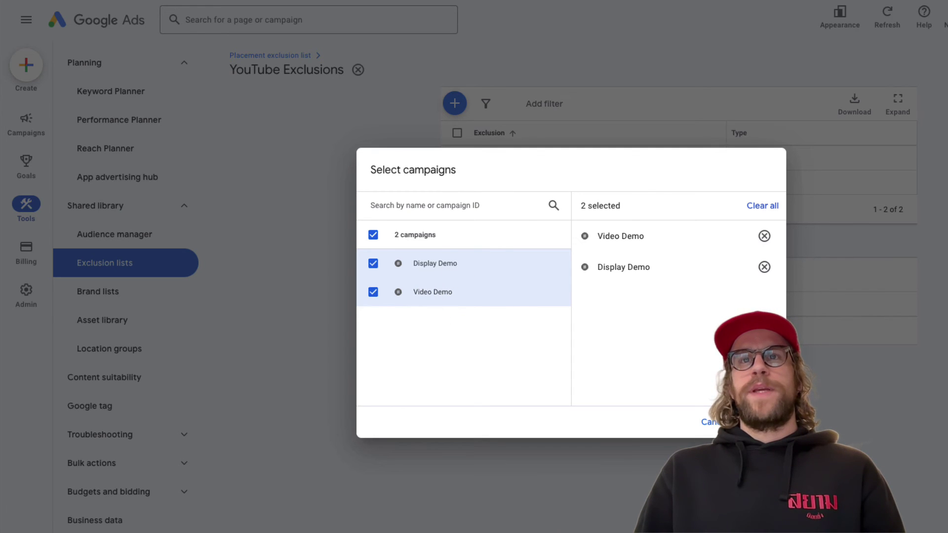
click(756, 422)
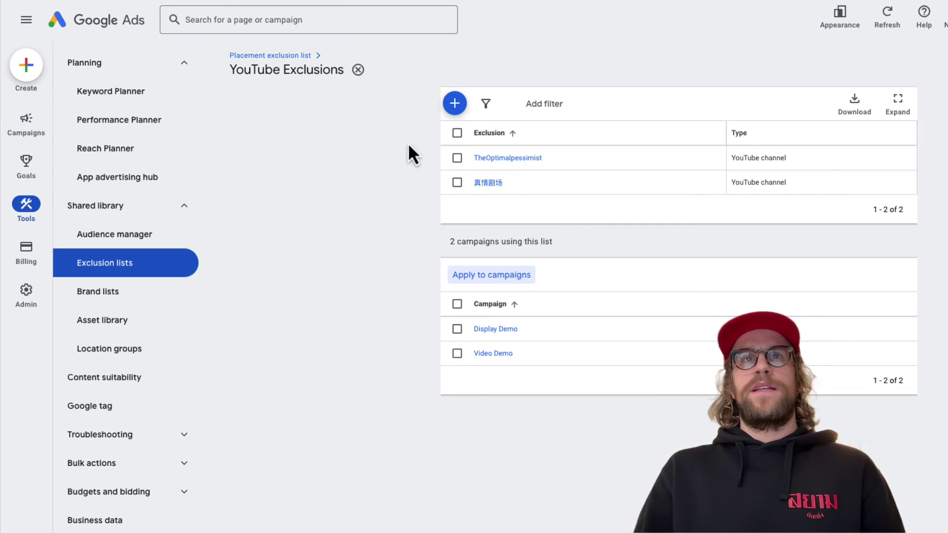
Close the YouTube Exclusions details to return to the placement exclusion lists overview.
click(358, 70)
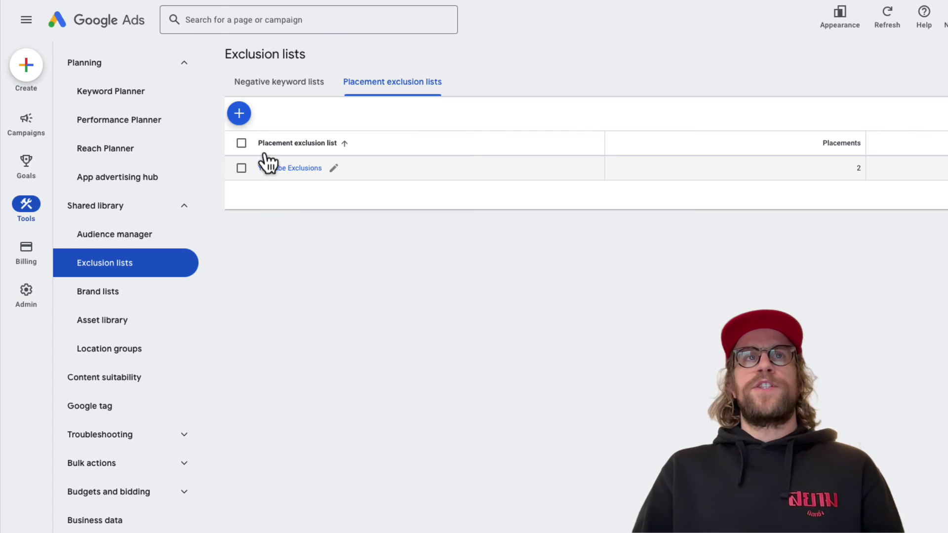
click(241, 116)
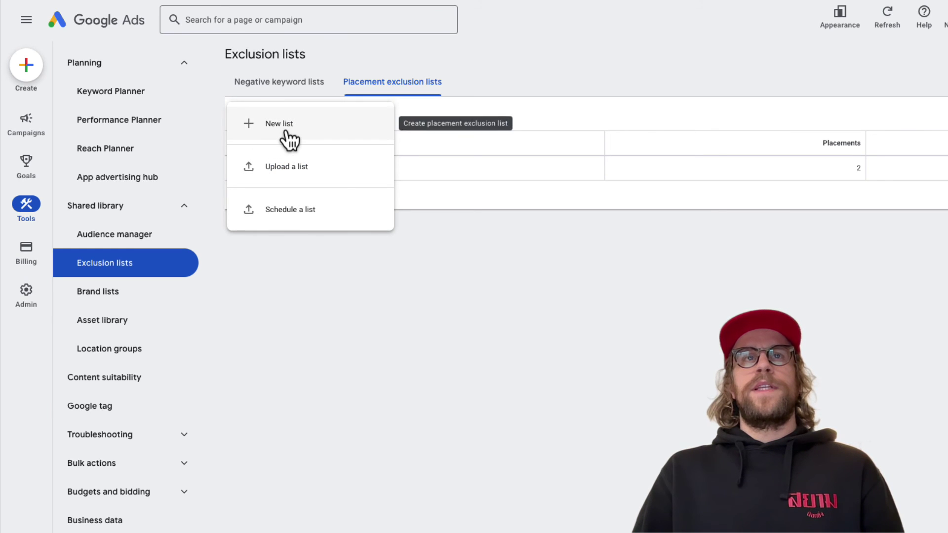
click(444, 272)
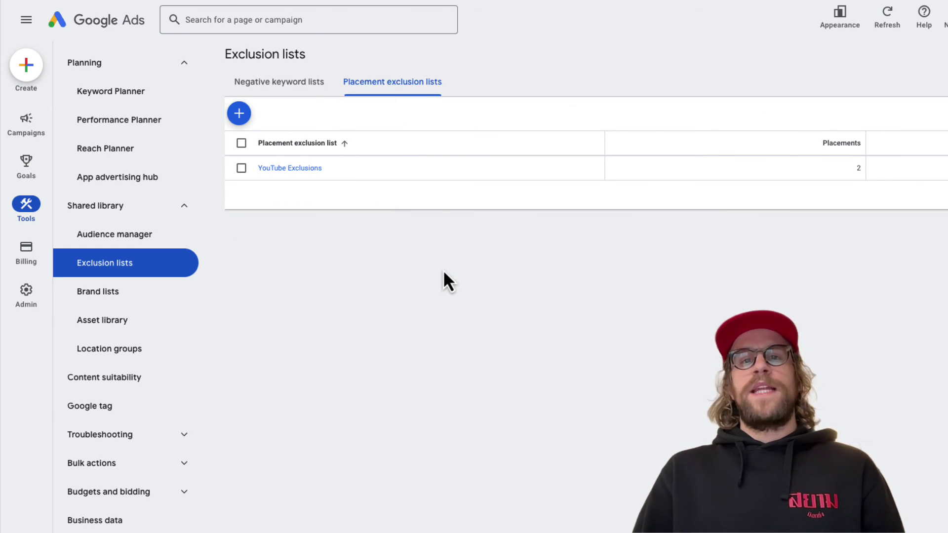